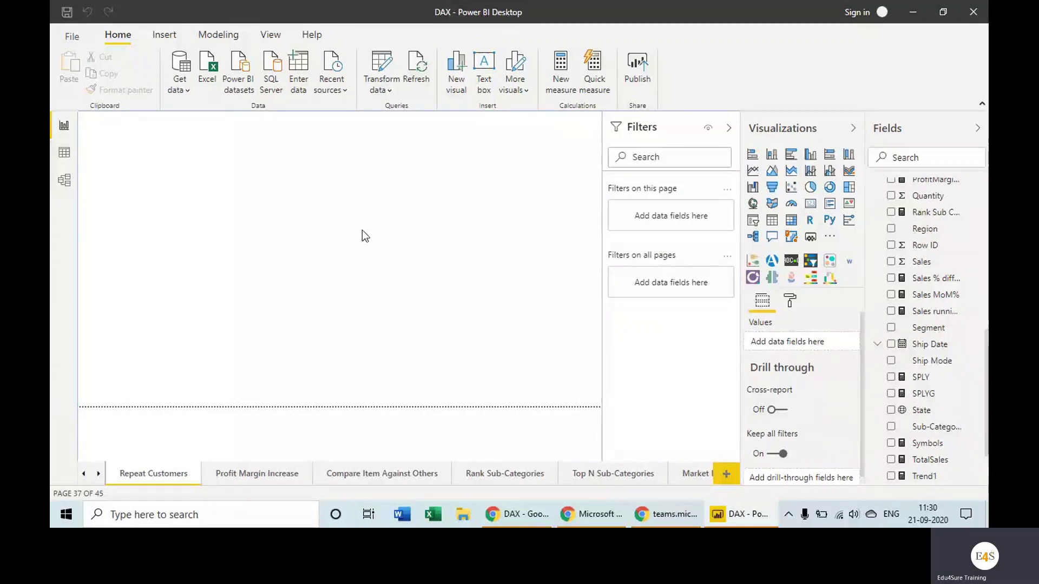
Step: Start a new Orders measure typing Repeat Customers = COUNTROWS(FILTER(DISTINCT(Orders[Customer ID]), …
scroll(919, 270, up, 10)
click(910, 223)
click(329, 85)
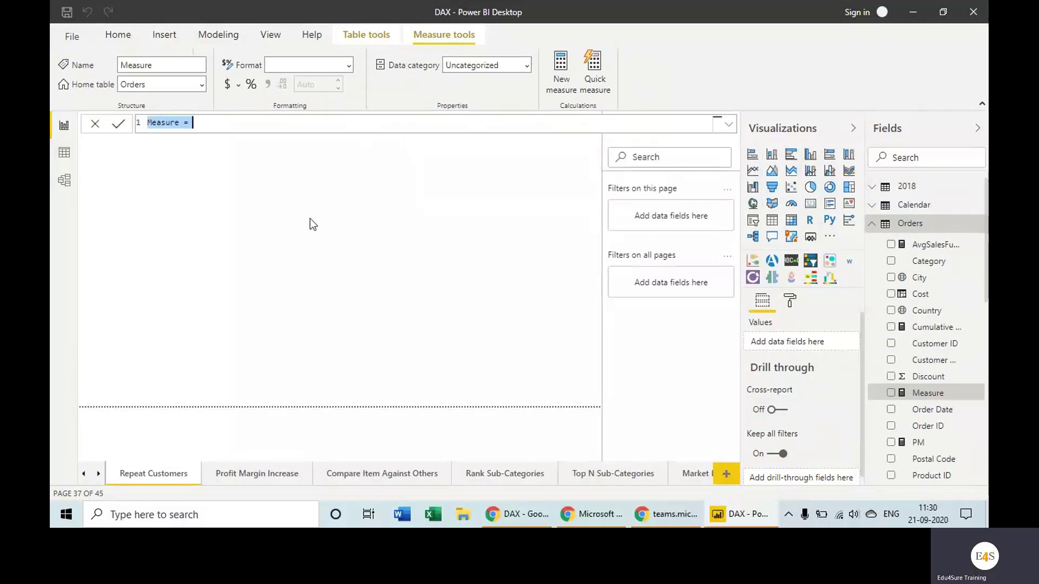
text(Repeat )
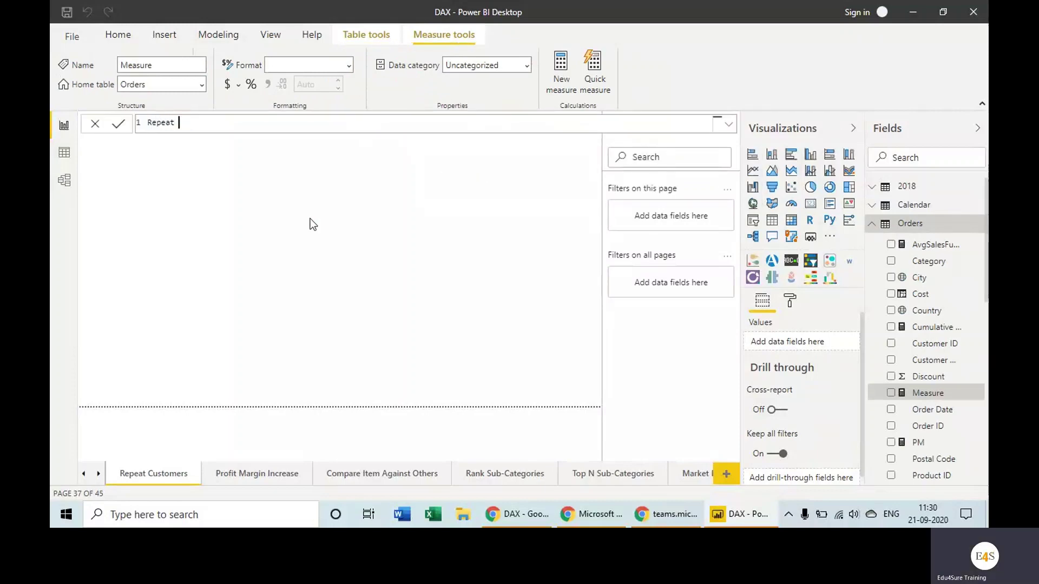
text(Customers = countrw)
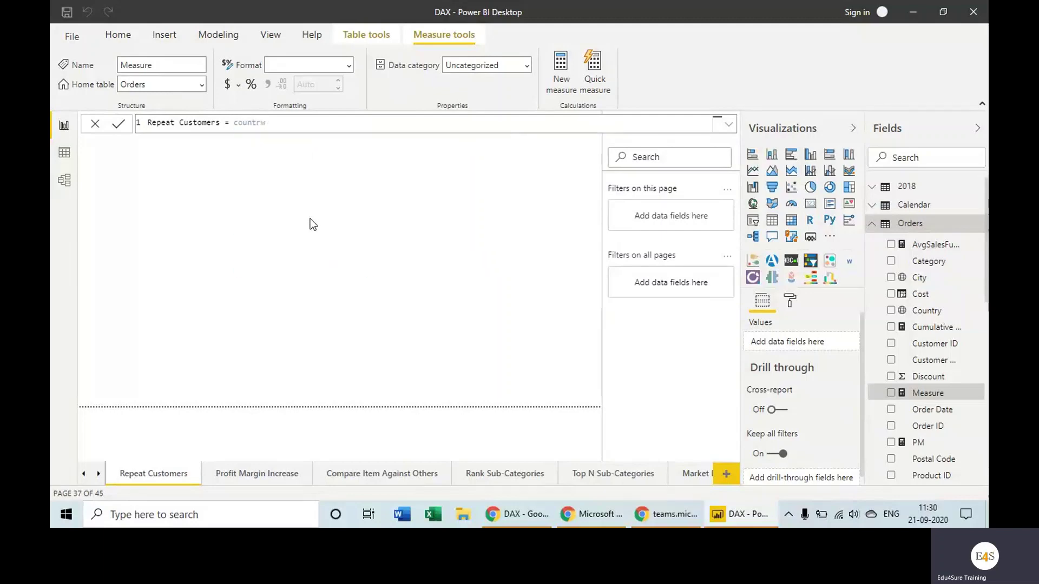
key(BackSpace)
text(ows()
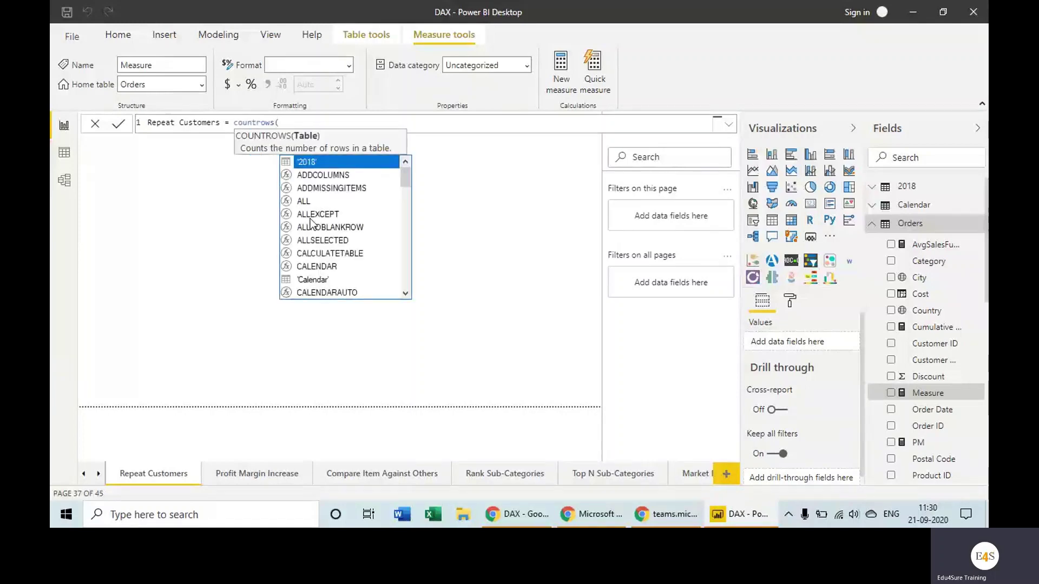
text(filter))
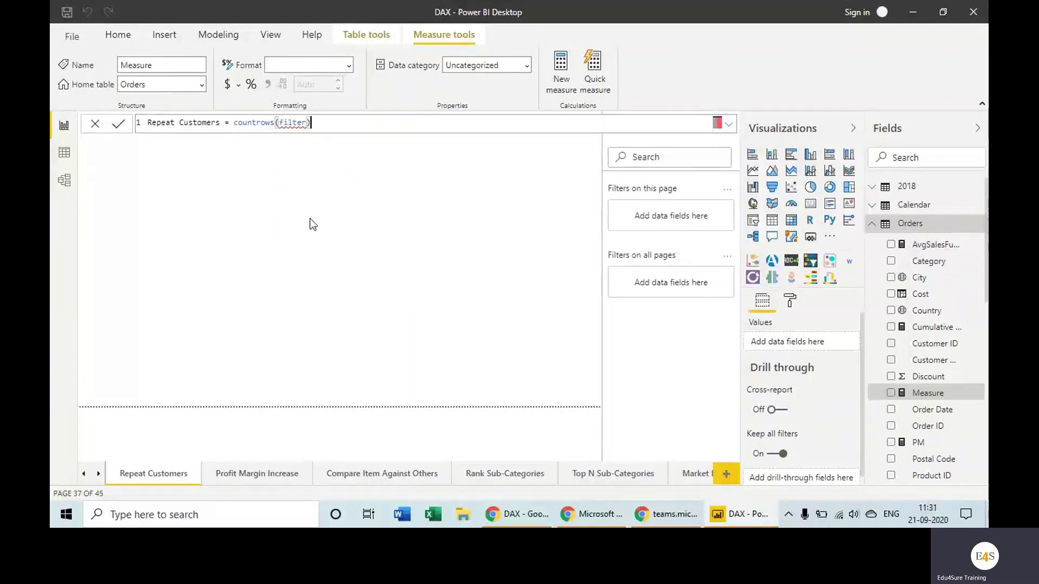
key(BackSpace)
text(()
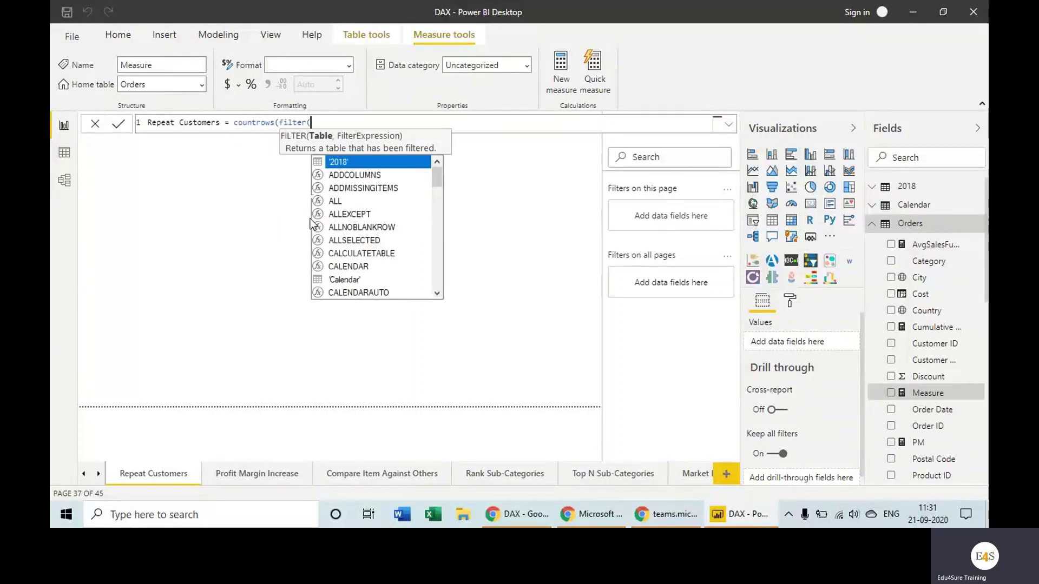
text(dis)
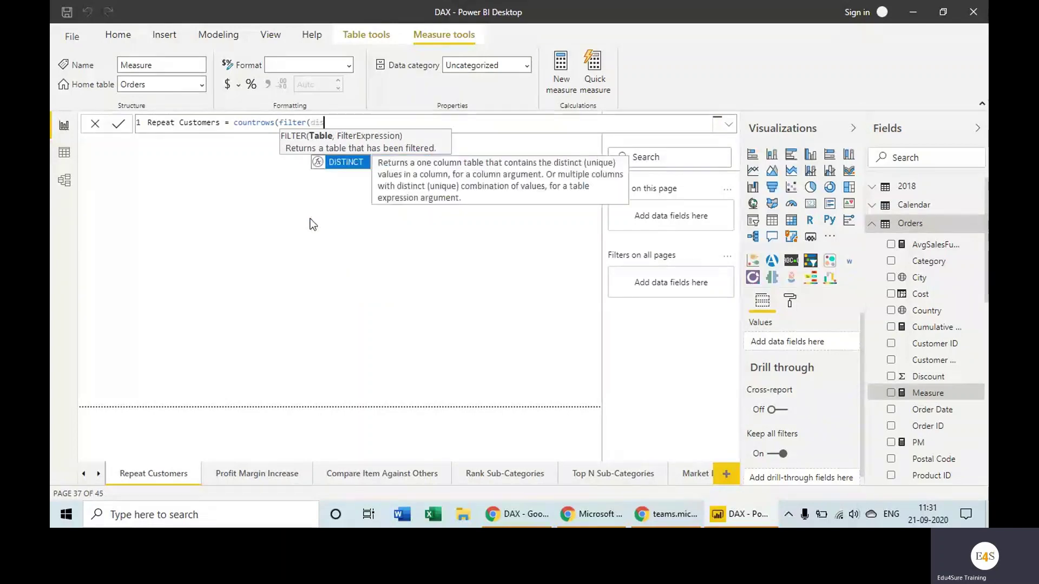
text(ctinct)
key(BackSpace)
key(BackSpace)
key(BackSpace)
key(BackSpace)
key(BackSpace)
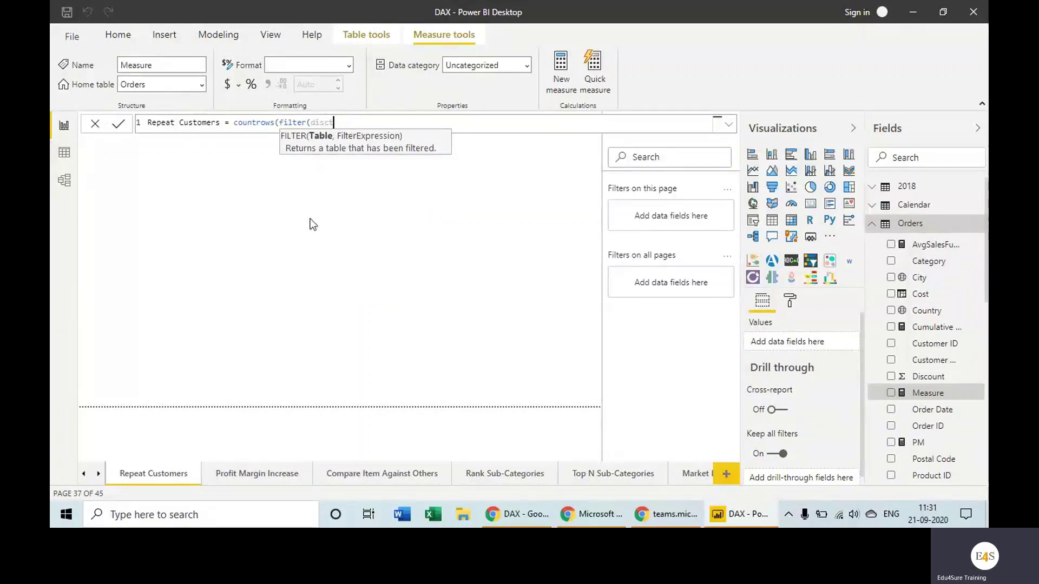
text(tinct()
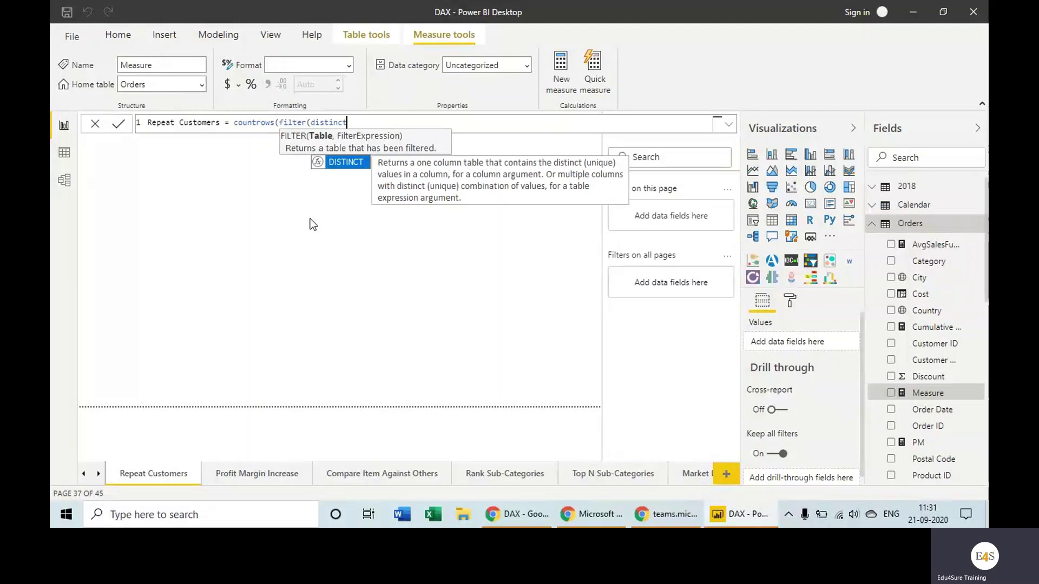
text(customer)
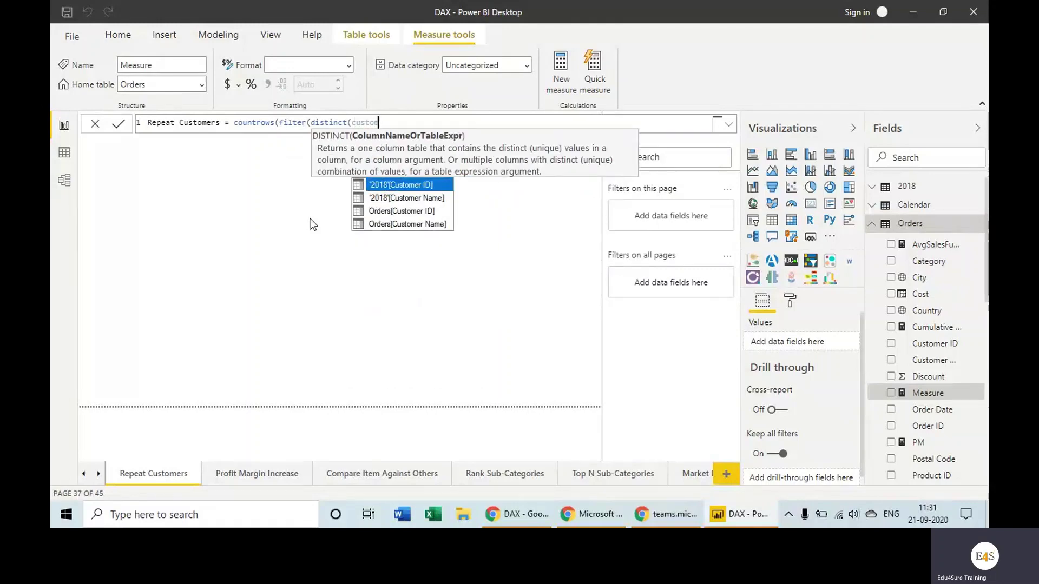
click(400, 212)
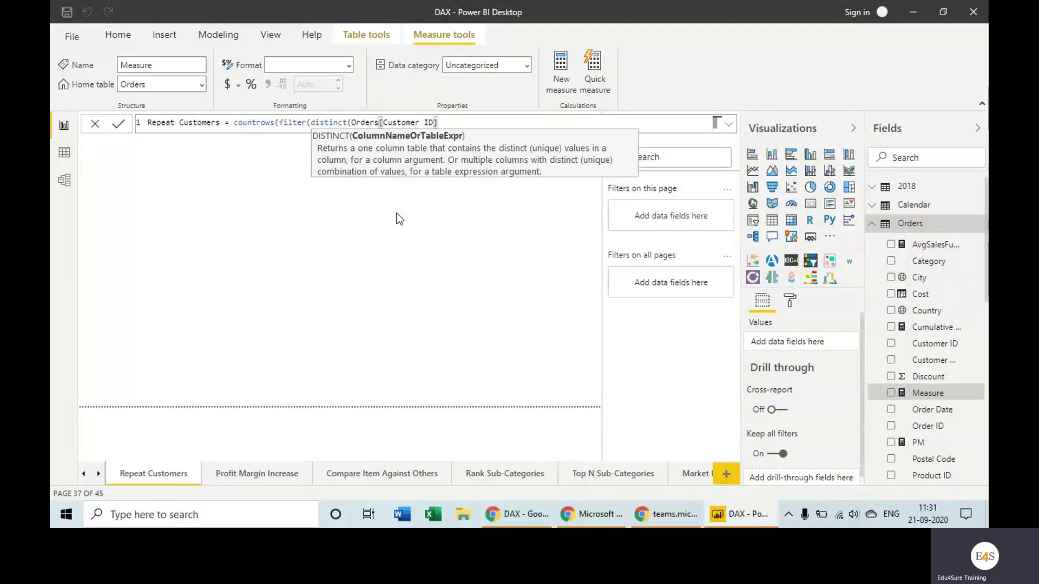
Step: Finish the formula with the condition CALCULATE(DISTINCTCOUNT(Orders[Order ID]))>1
text())
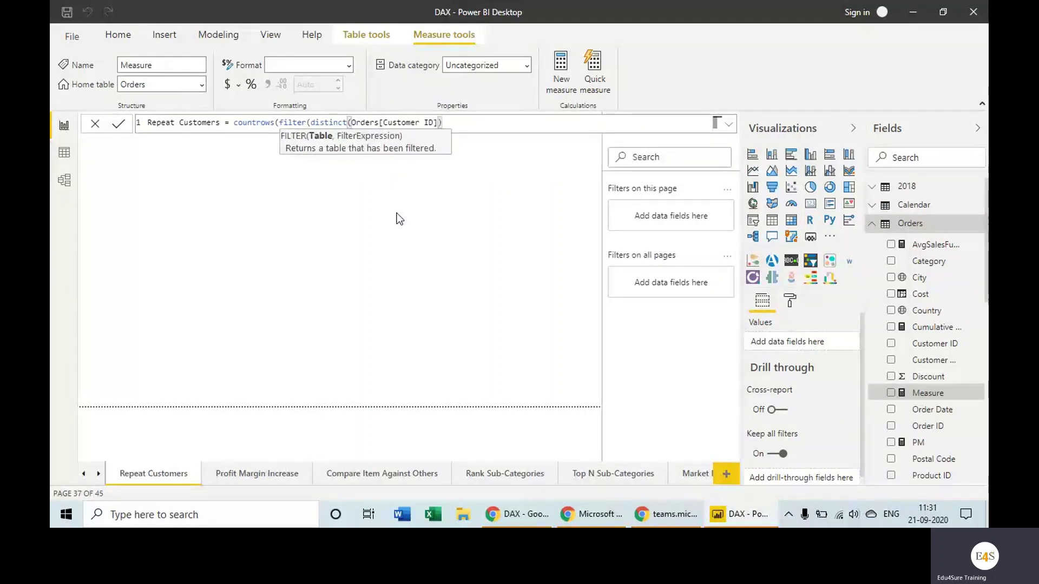
text(, calculate()
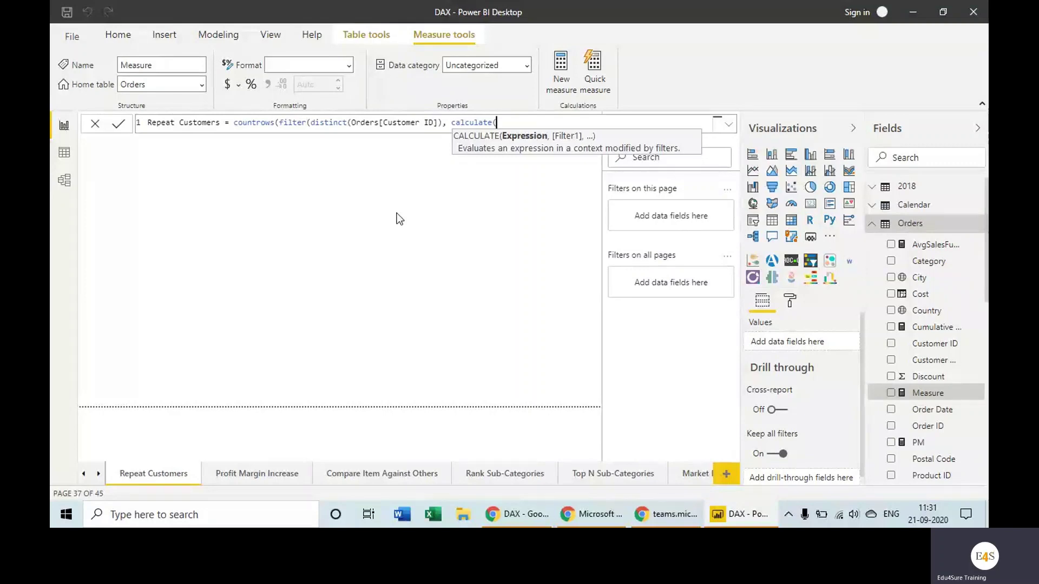
text(distinct)
key(Down)
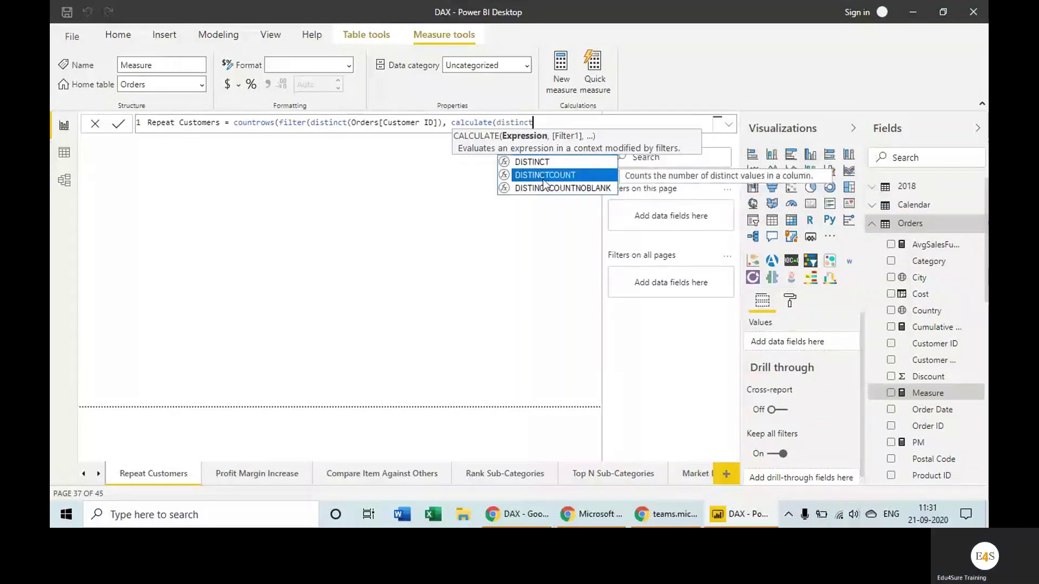
key(Tab)
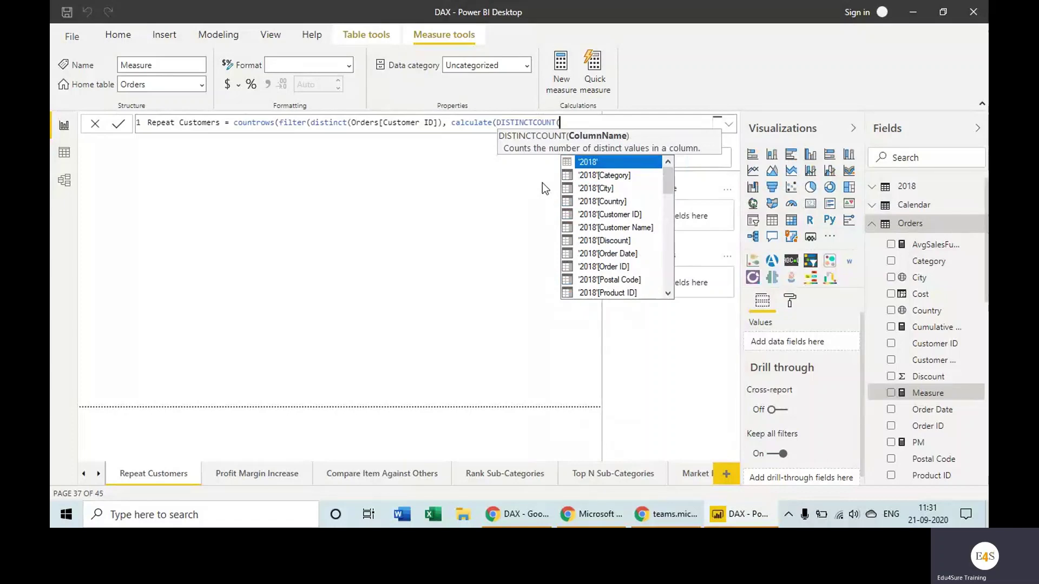
text(or)
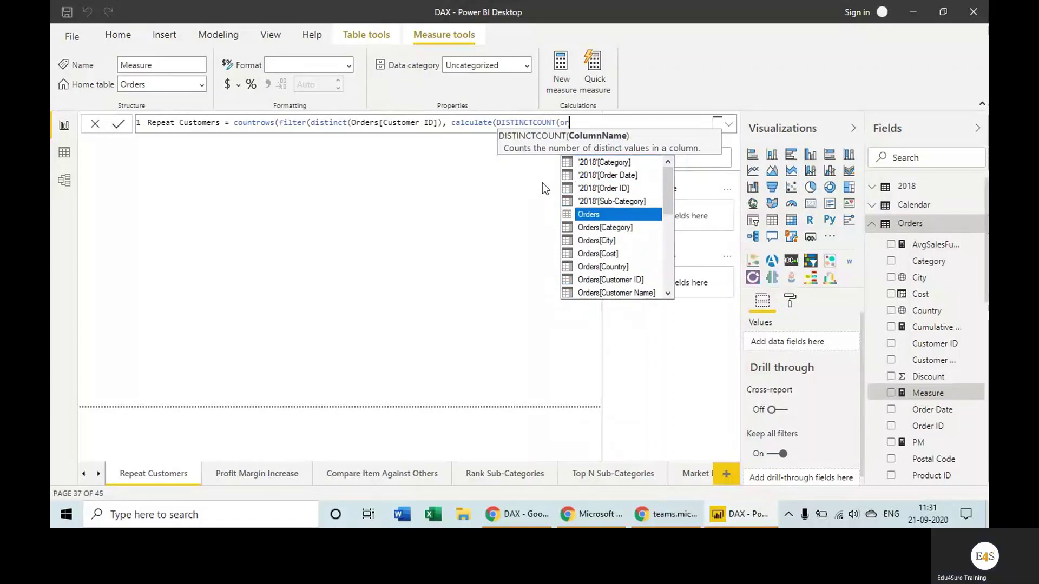
text(ders)
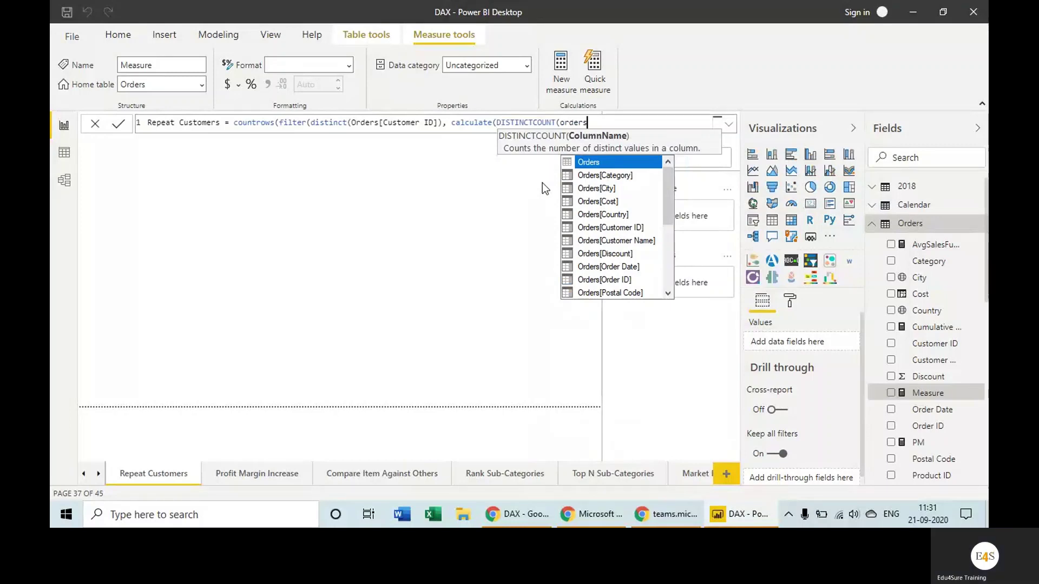
double_click(624, 279)
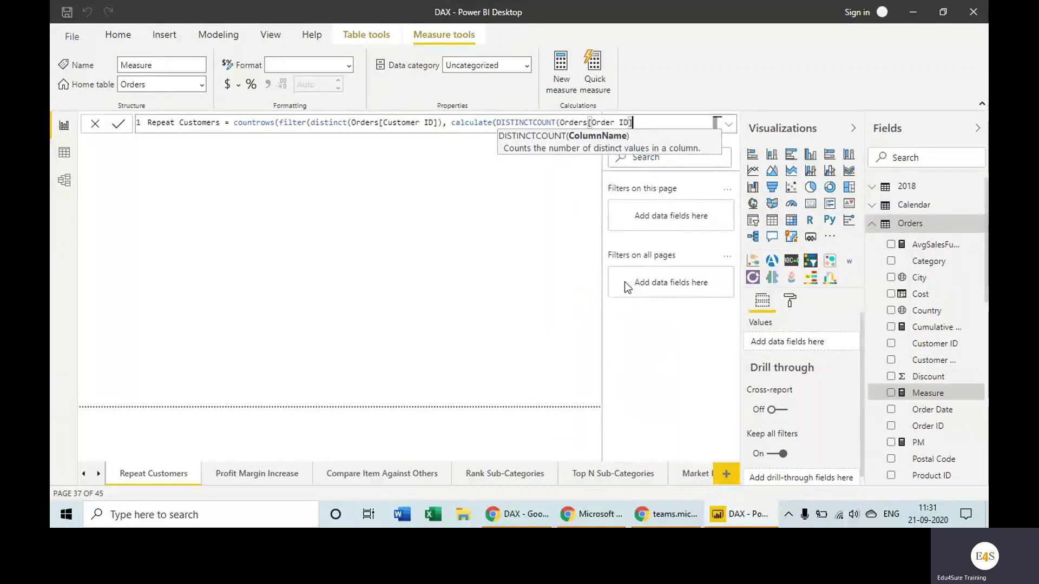
text())>1)
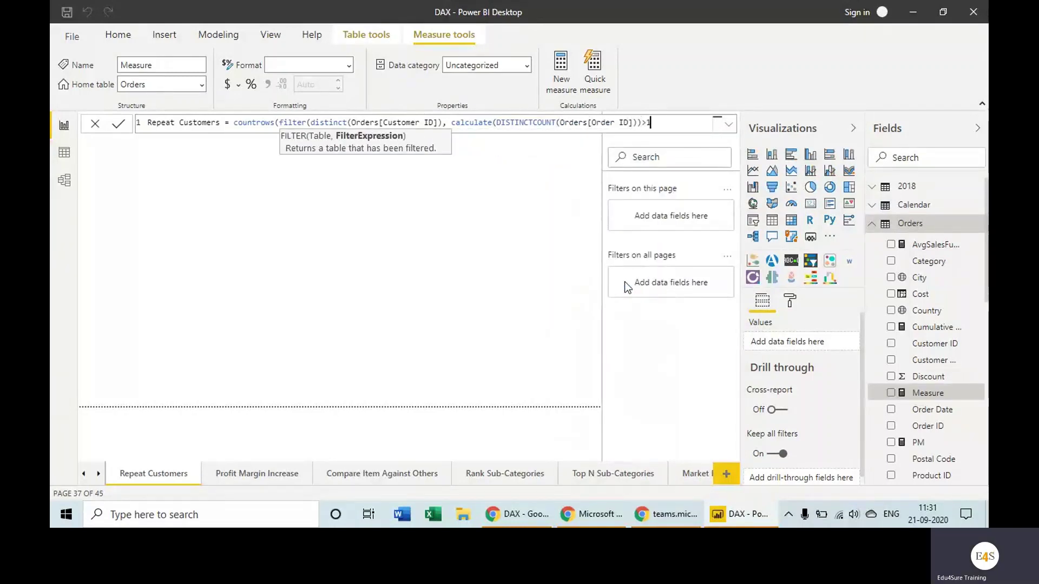
text()))
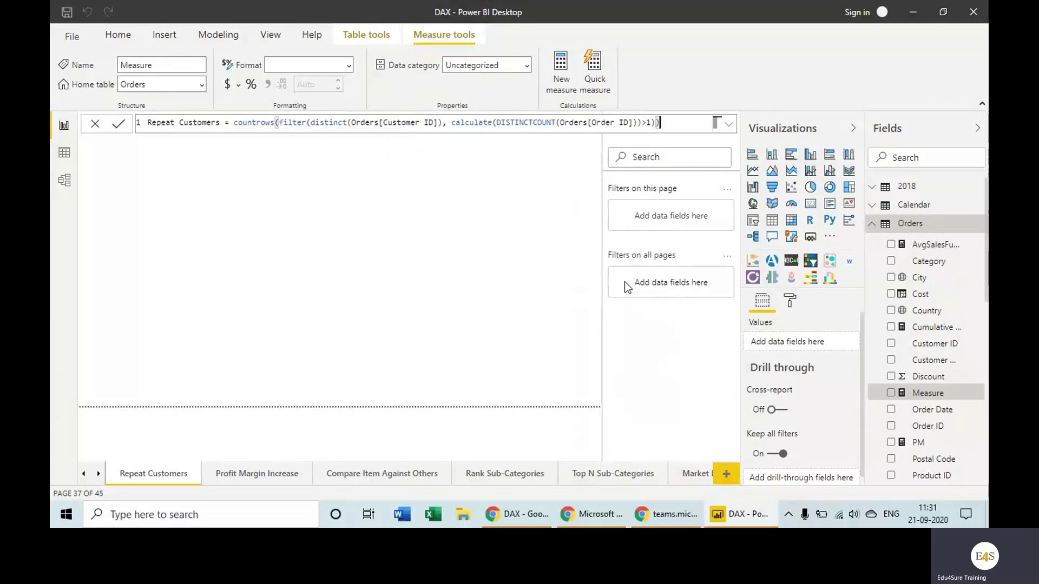
Step: Commit the measure and add an enlarged card showing Repeat Customers as 780
key(Return)
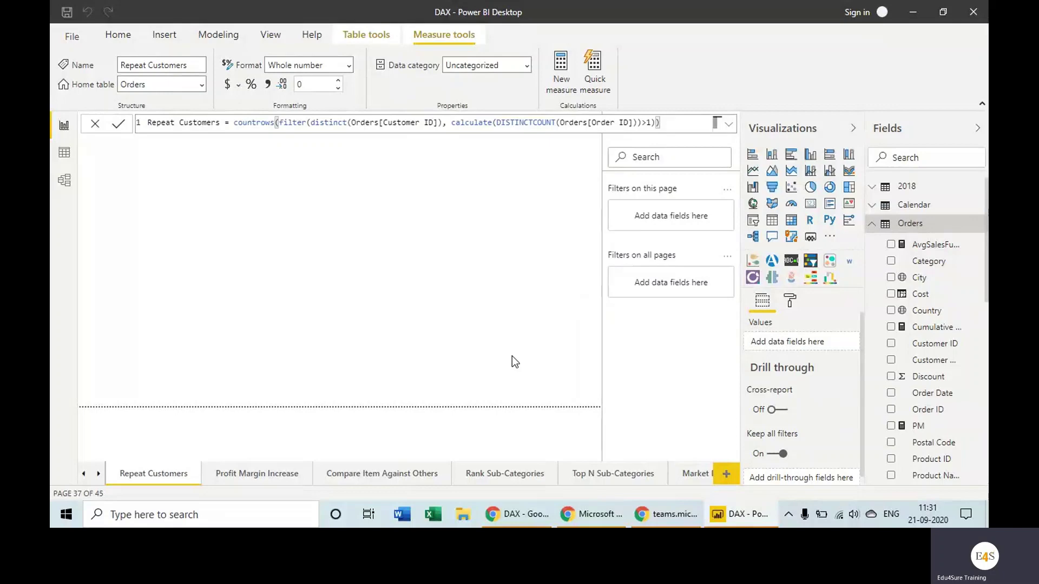
click(480, 329)
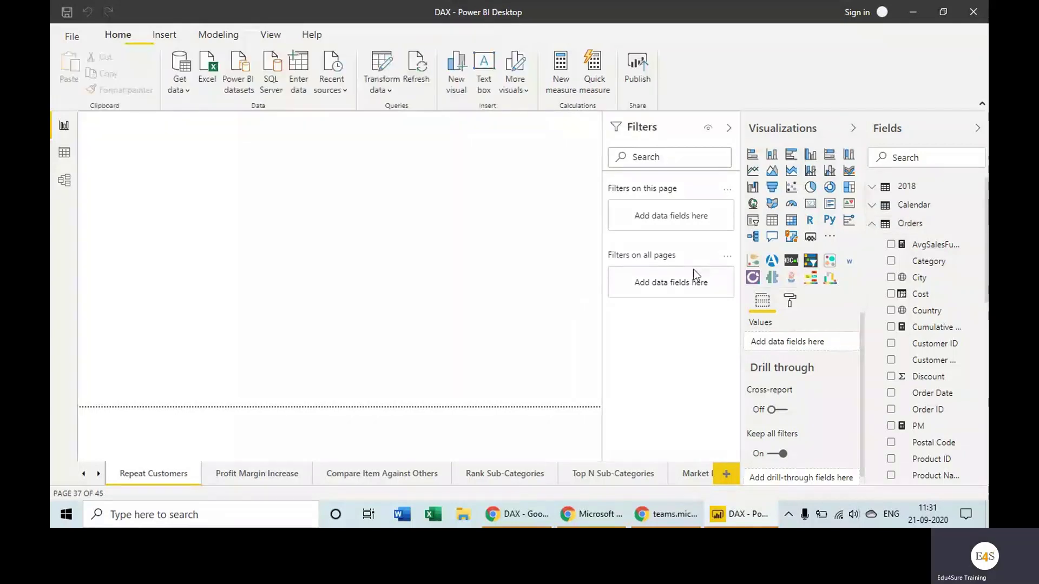
click(814, 209)
scroll(969, 406, down, 4)
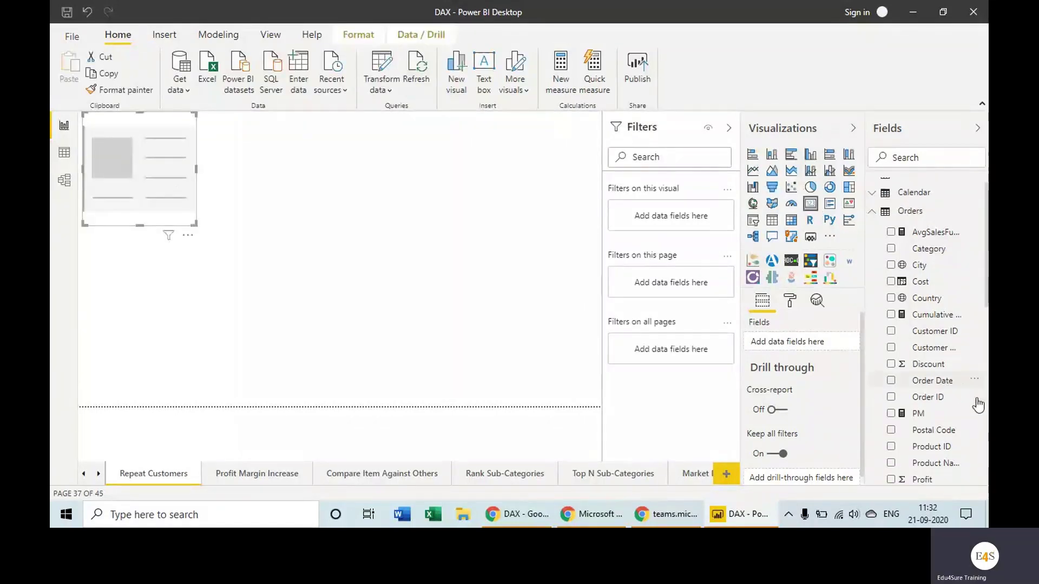
drag(951, 410, 826, 344)
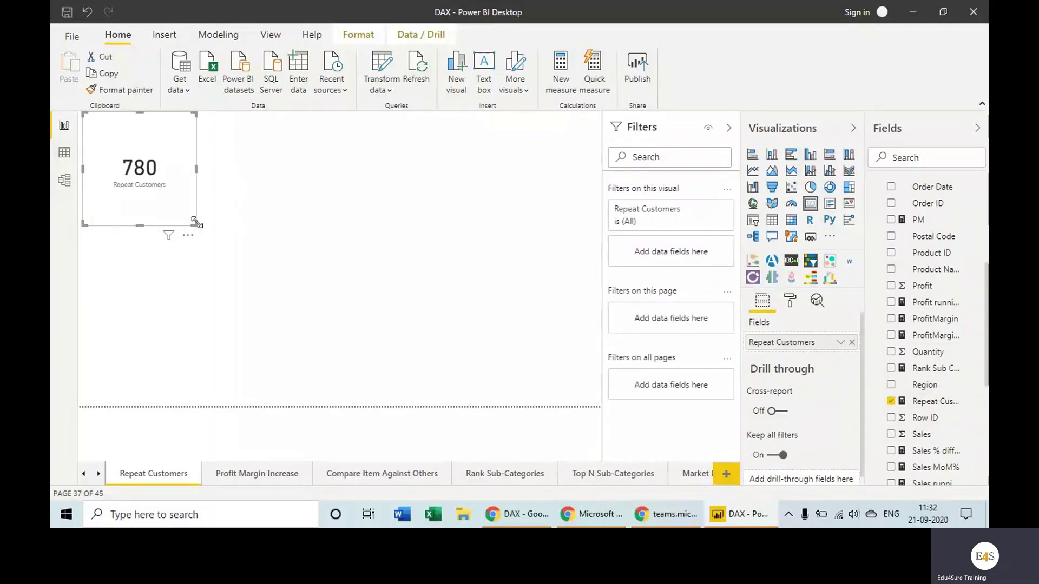
drag(195, 224, 224, 230)
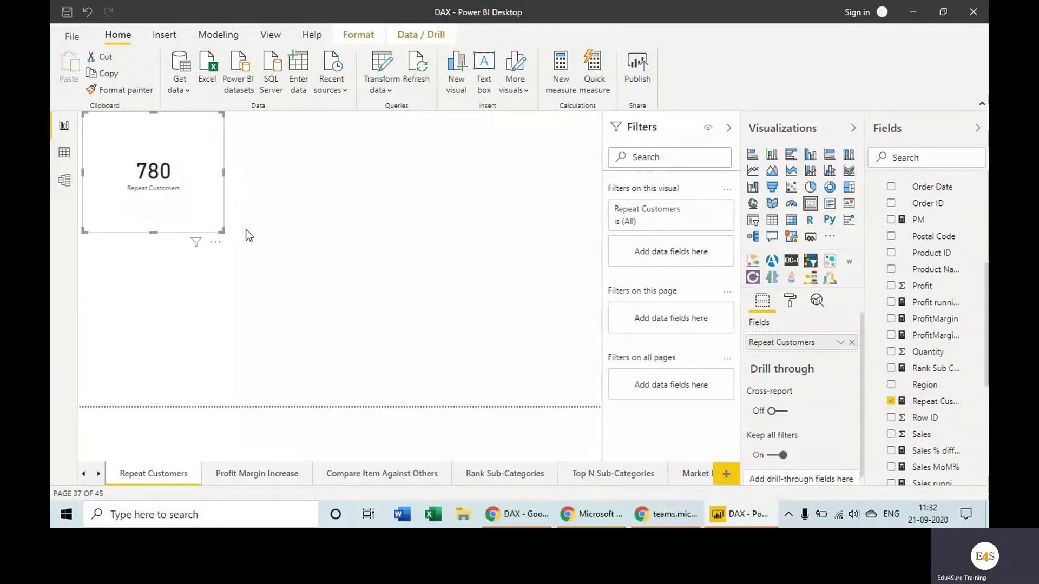
click(311, 159)
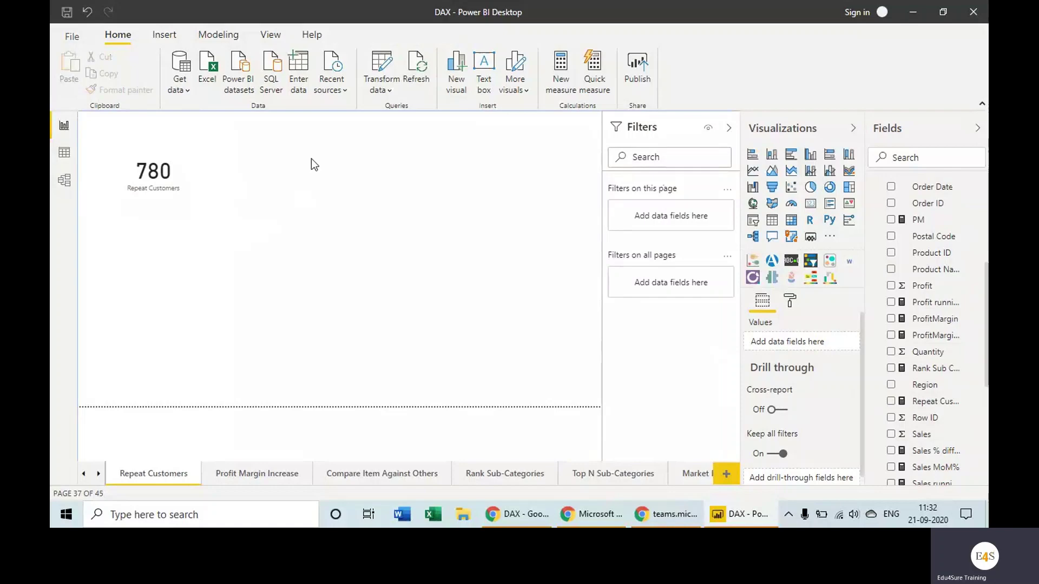
Step: Add a card of Customer ID set to Count (Distinct), showing 793
click(810, 204)
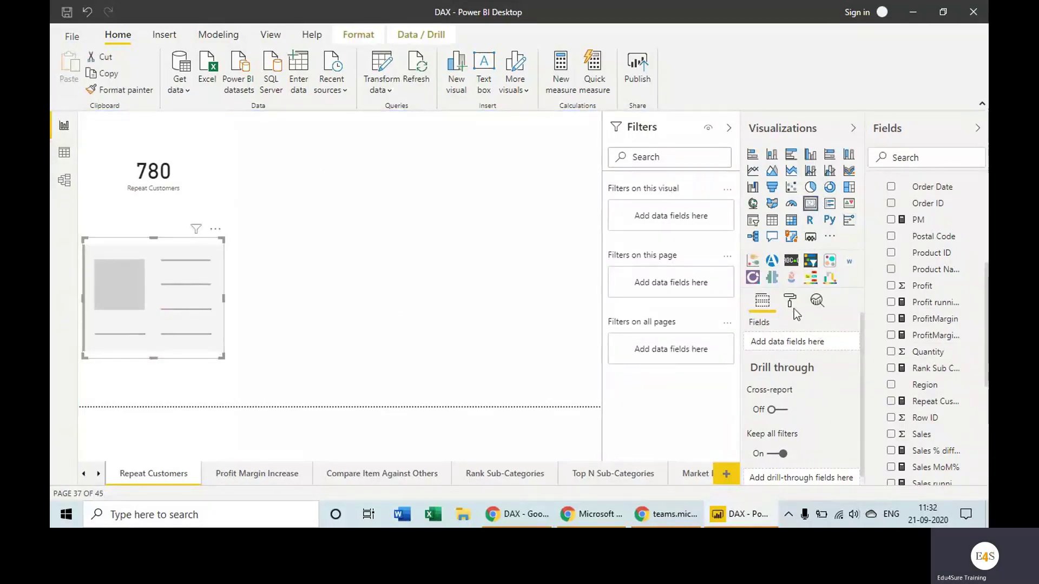
scroll(925, 325, up, 5)
drag(930, 360, 803, 346)
right_click(801, 343)
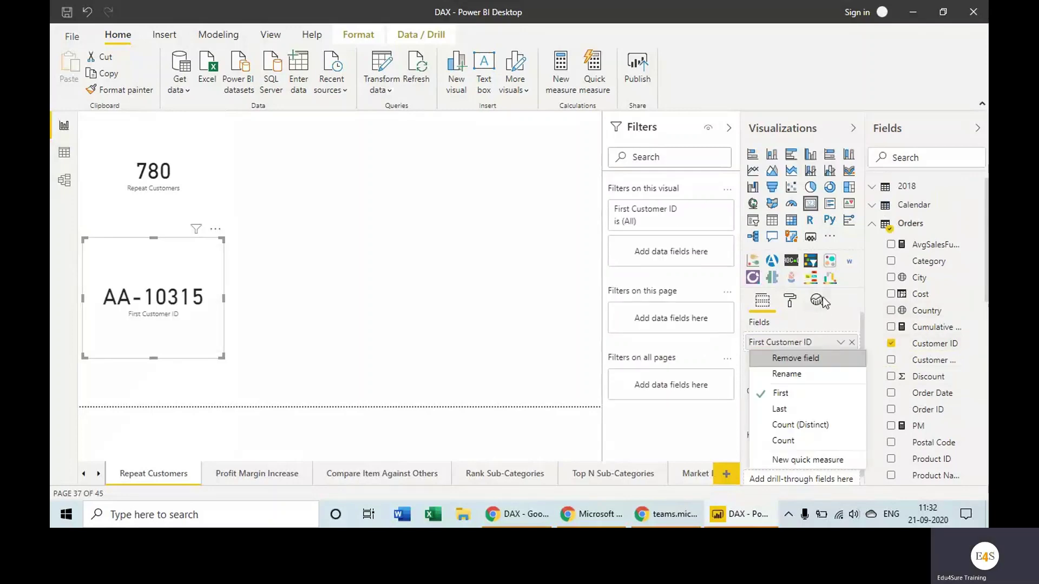
click(799, 425)
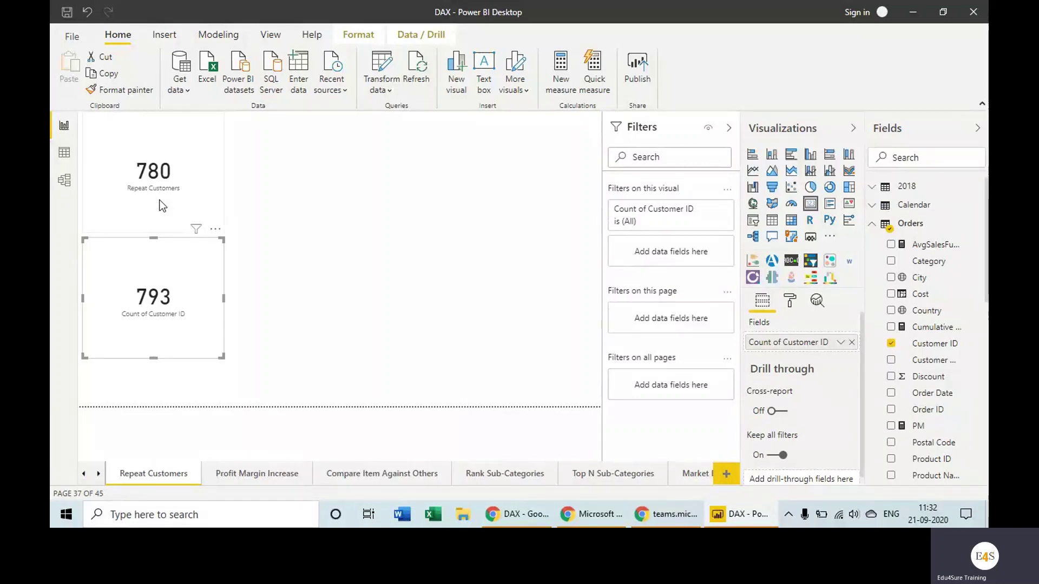
Step: Add an enlarged matrix of Customer ID rows with distinct Order ID counts, sorted ascending
click(327, 163)
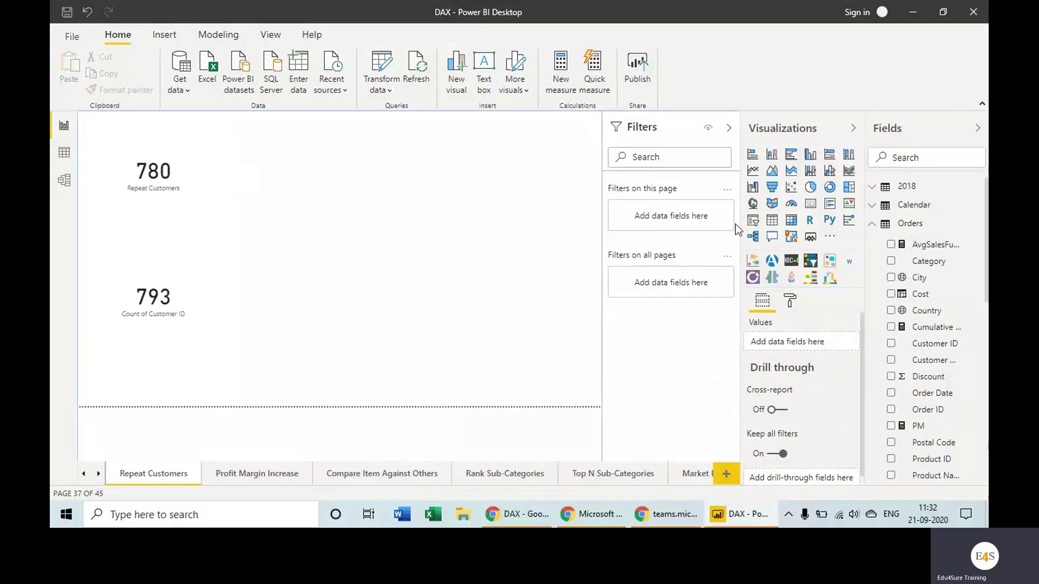
click(791, 219)
drag(371, 239, 487, 391)
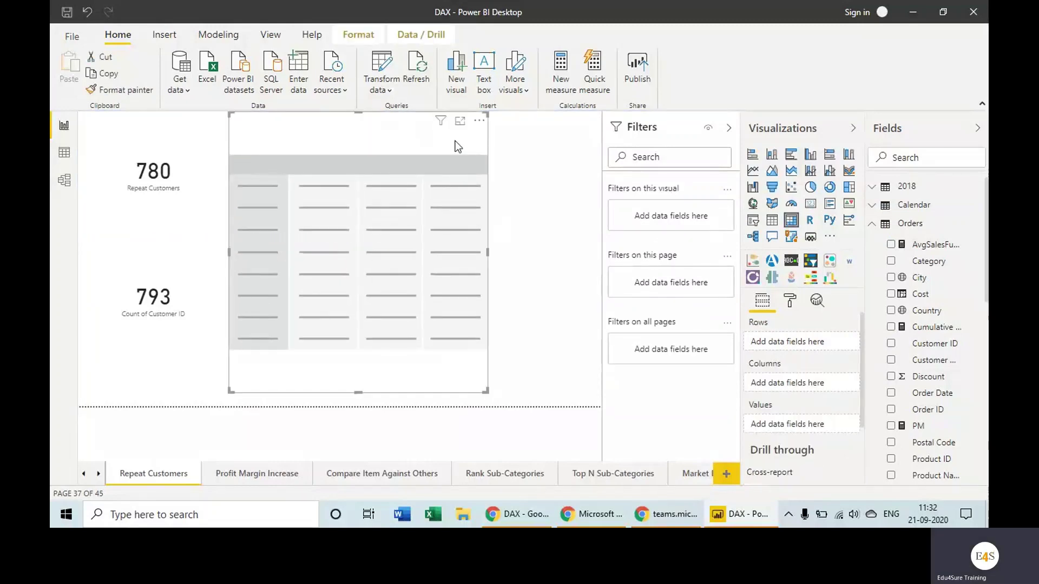
click(890, 343)
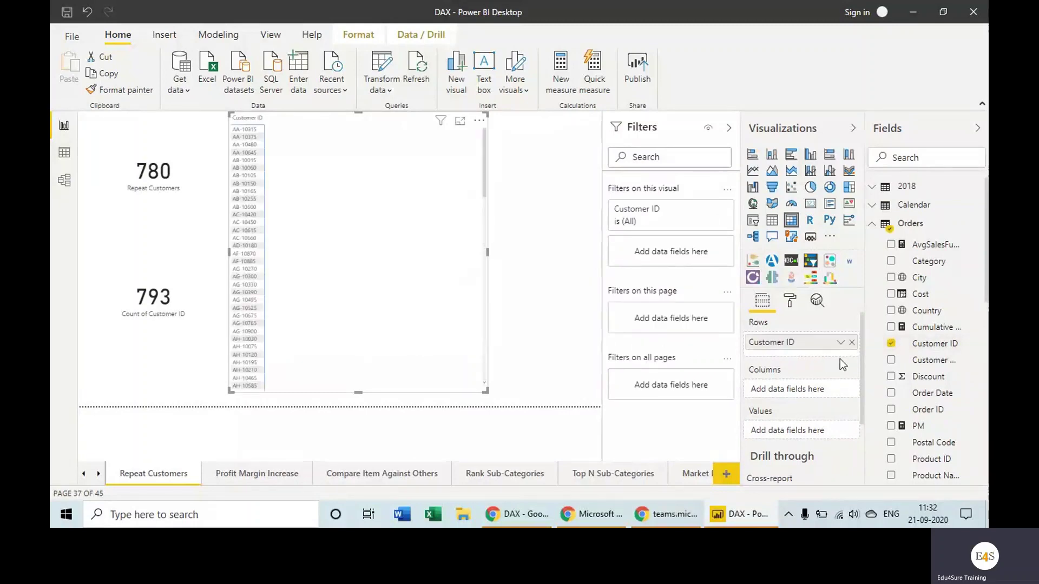
drag(946, 393, 790, 429)
right_click(790, 427)
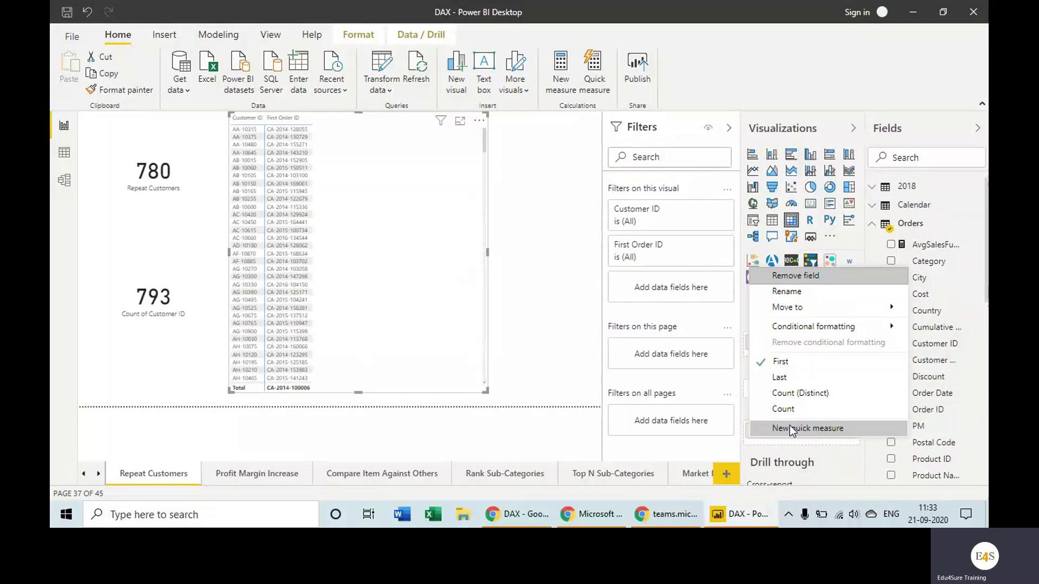
click(814, 392)
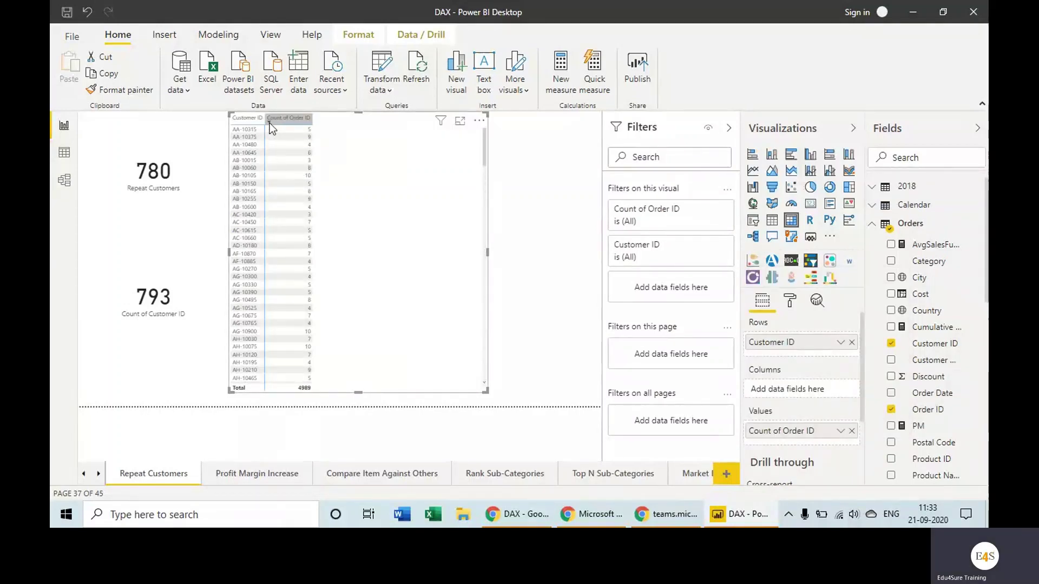
click(269, 122)
click(270, 123)
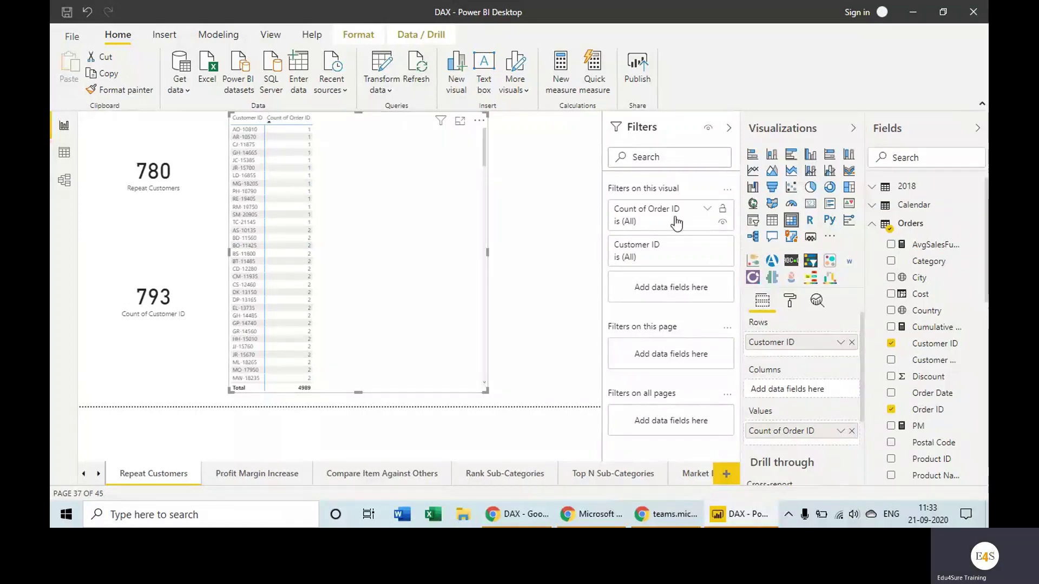
Step: Apply a Count of Order ID filter of less than 1 to the matrix
click(675, 221)
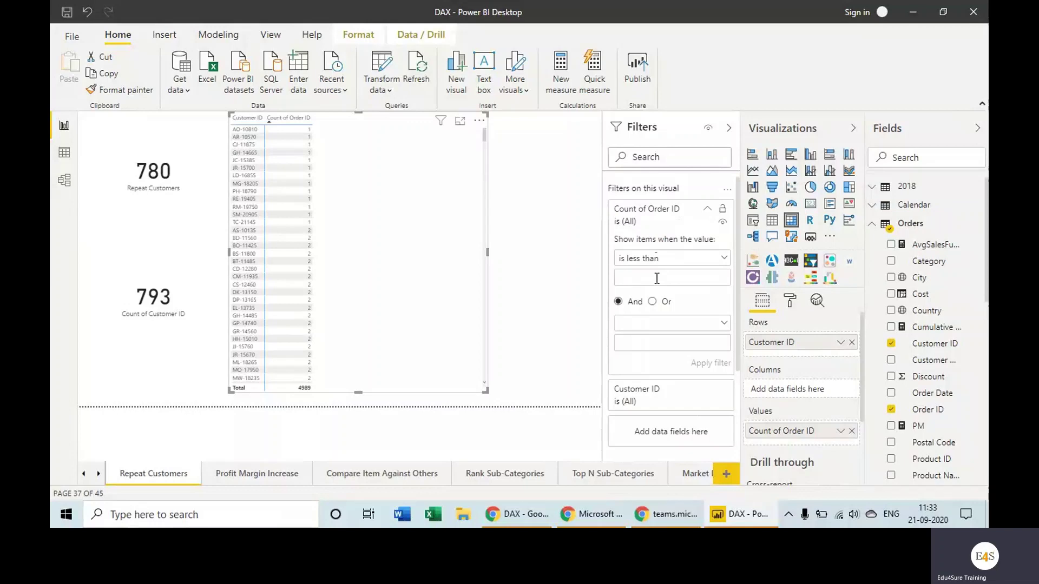
click(657, 278)
text(1)
click(704, 363)
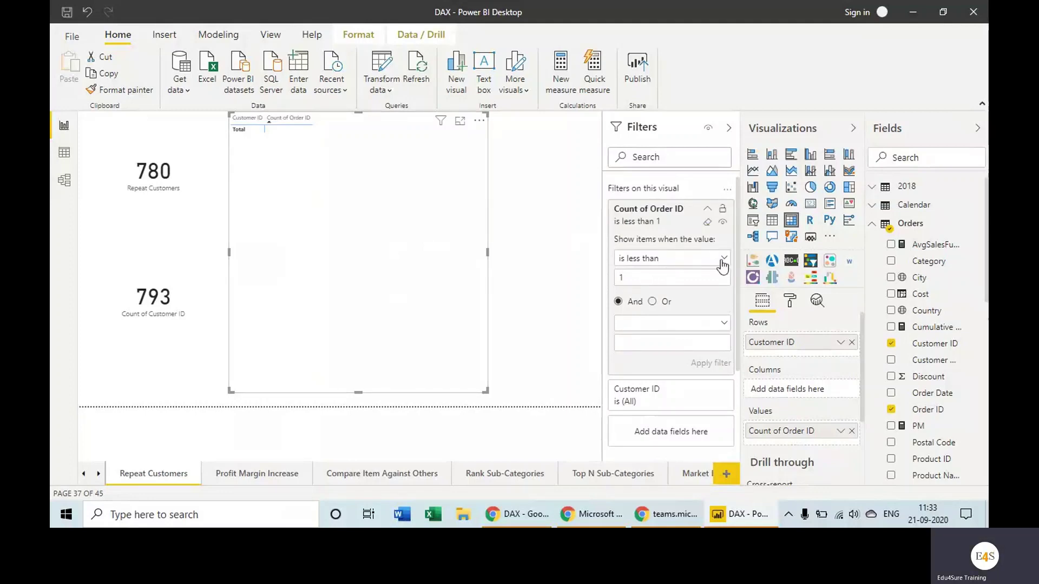
Step: Replace it with an 'is less than or equal to' 1 filter, leaving 13 customers
click(703, 214)
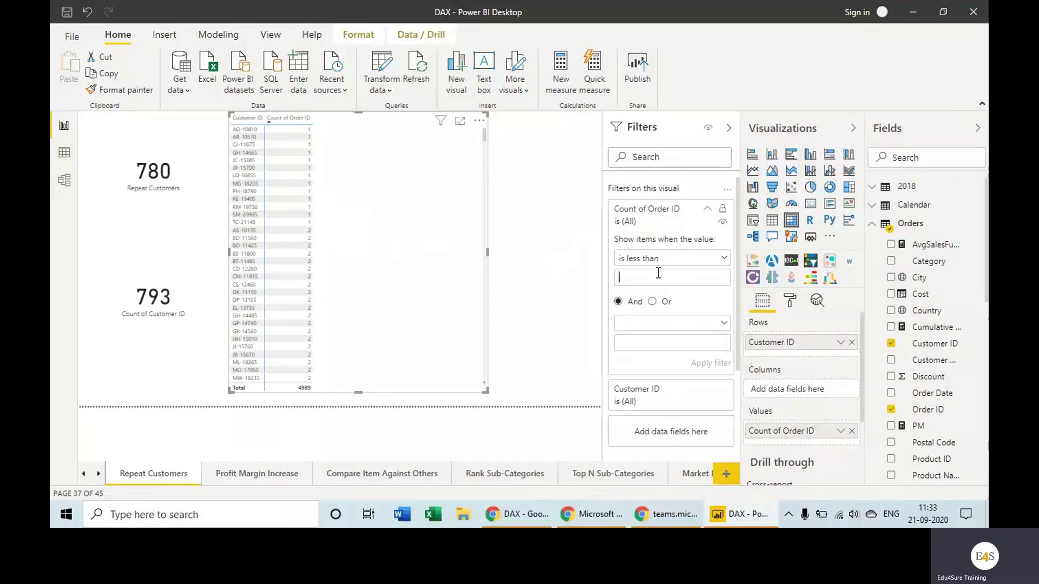
click(673, 263)
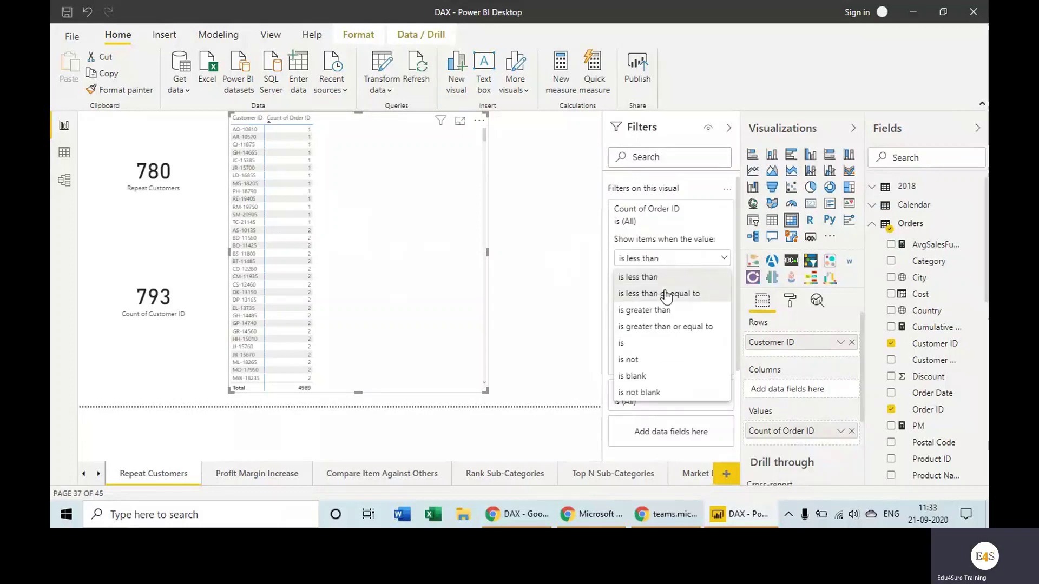
click(668, 295)
click(650, 280)
text(1)
click(710, 363)
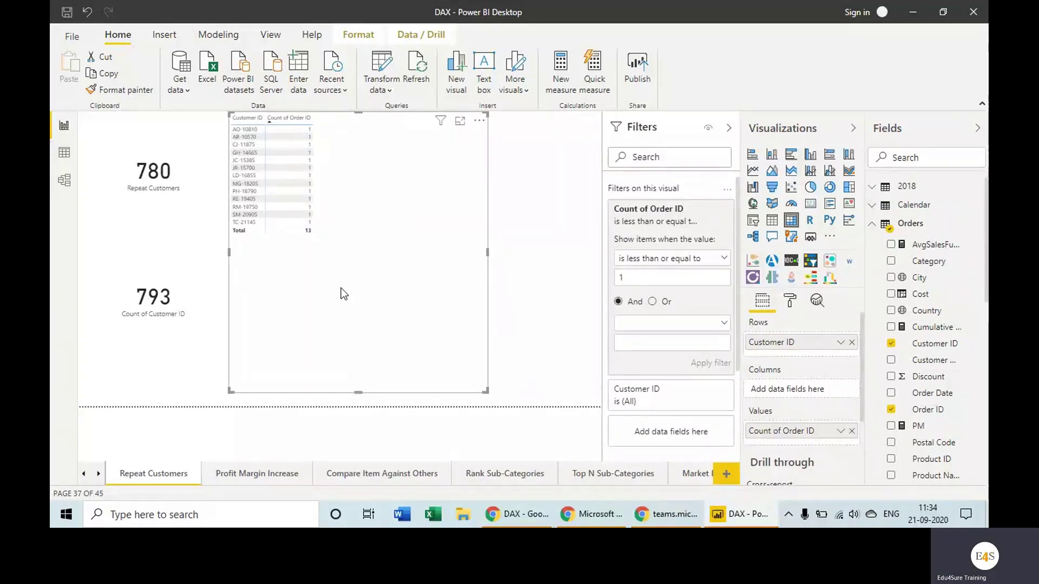
Step: Display the Repeat Customers formula and highlight its COUNTROWS, FILTER and DISTINCT parts
scroll(959, 427, down, 4)
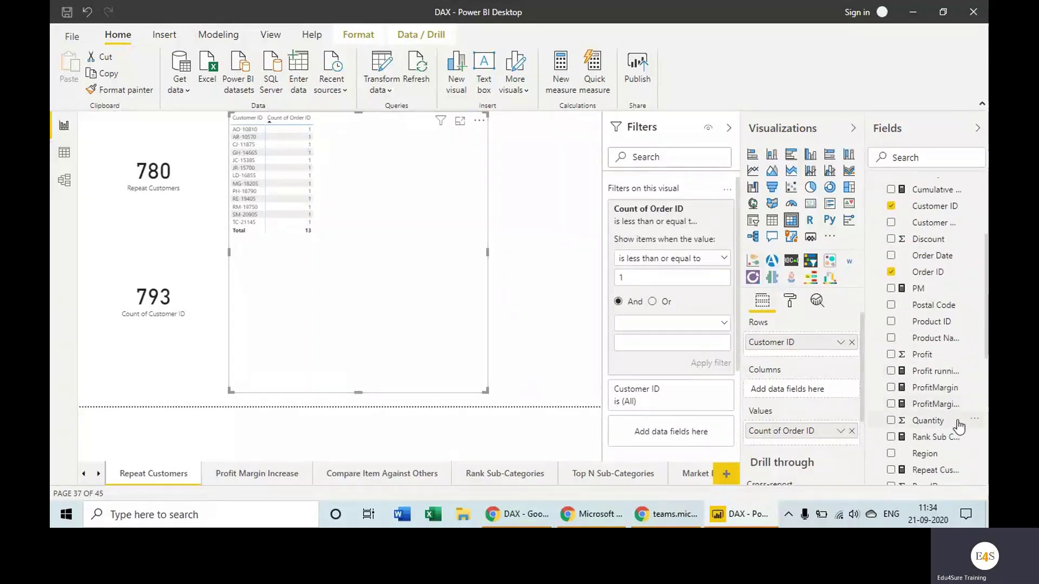
click(952, 470)
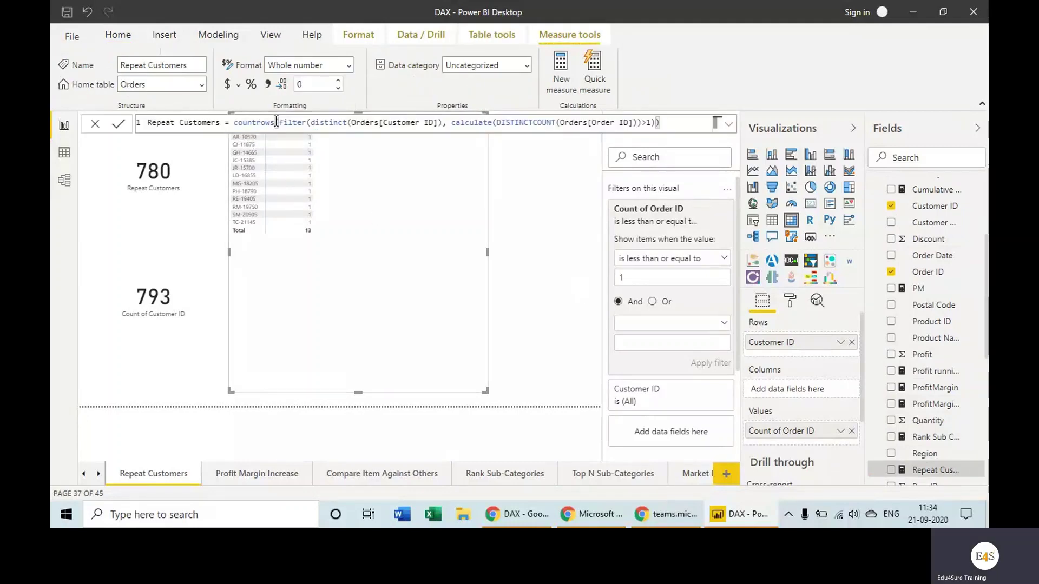
drag(276, 121, 234, 122)
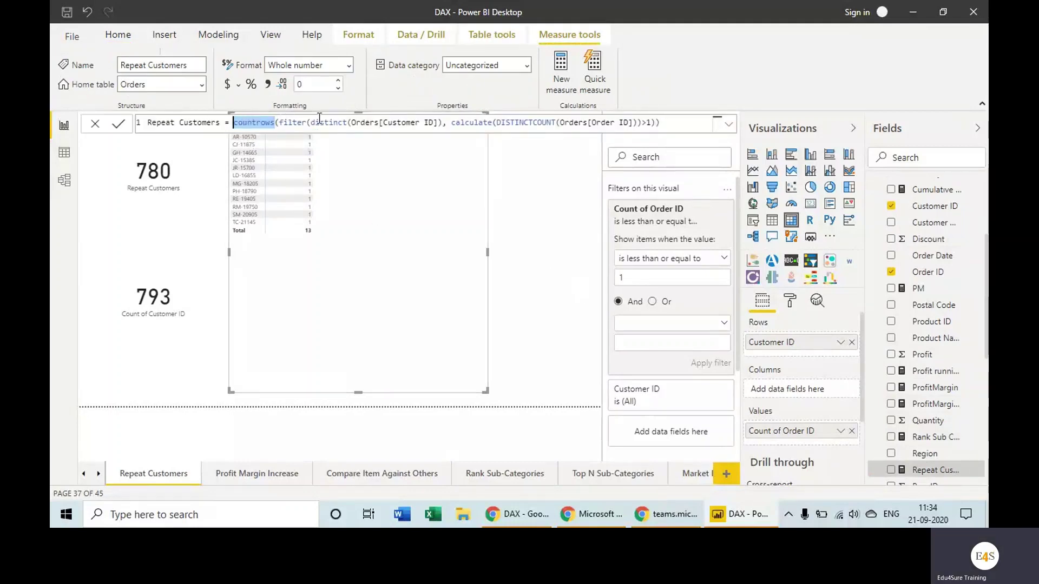
drag(314, 122, 657, 123)
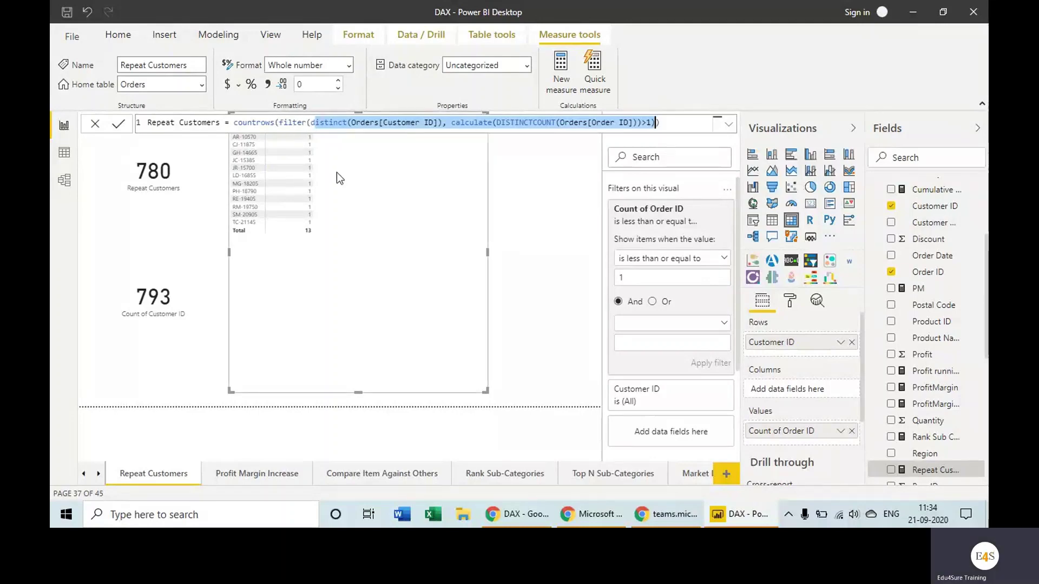
drag(310, 122, 384, 123)
key(shift+Right)
key(shift+Right)
key(shift+Right)
key(shift+Right)
key(shift+Right)
key(shift+Right)
key(shift+Right)
key(shift+Right)
key(shift+Right)
key(shift+Right)
key(shift+Right)
key(shift+Right)
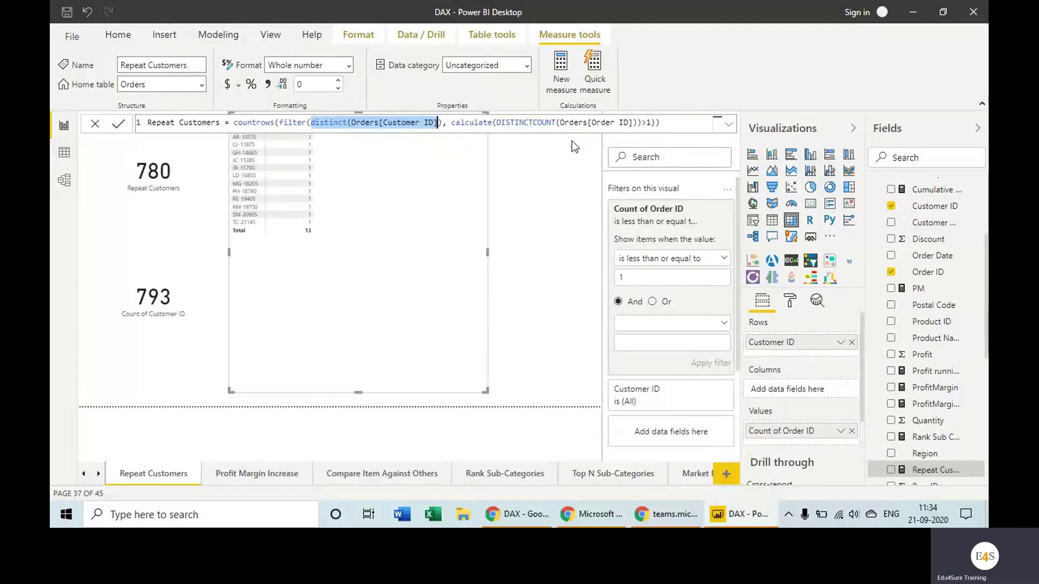
click(573, 223)
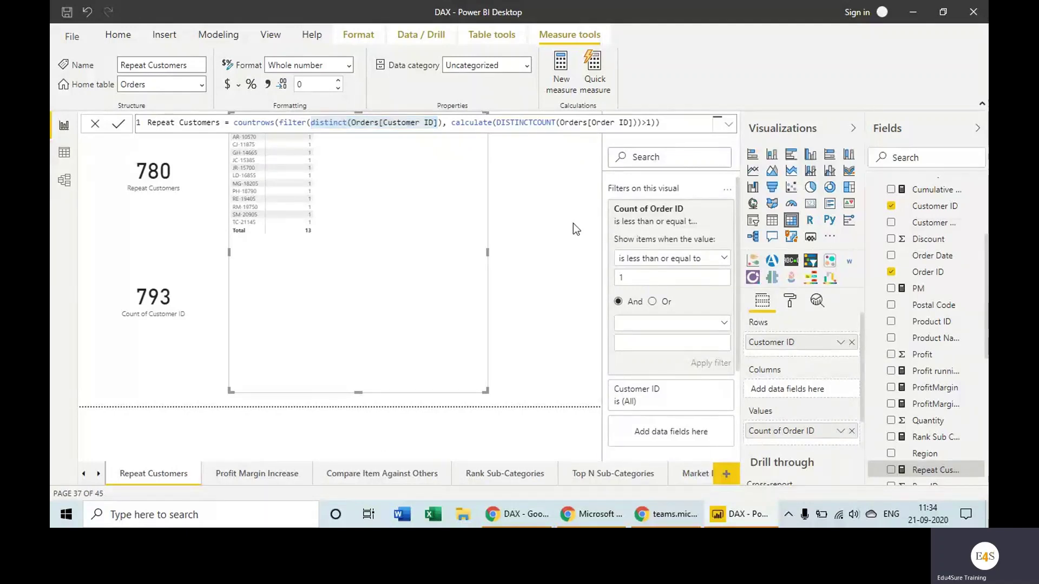
Step: Raise the matrix's Grid text size from 10 pt to 14 pt
click(563, 310)
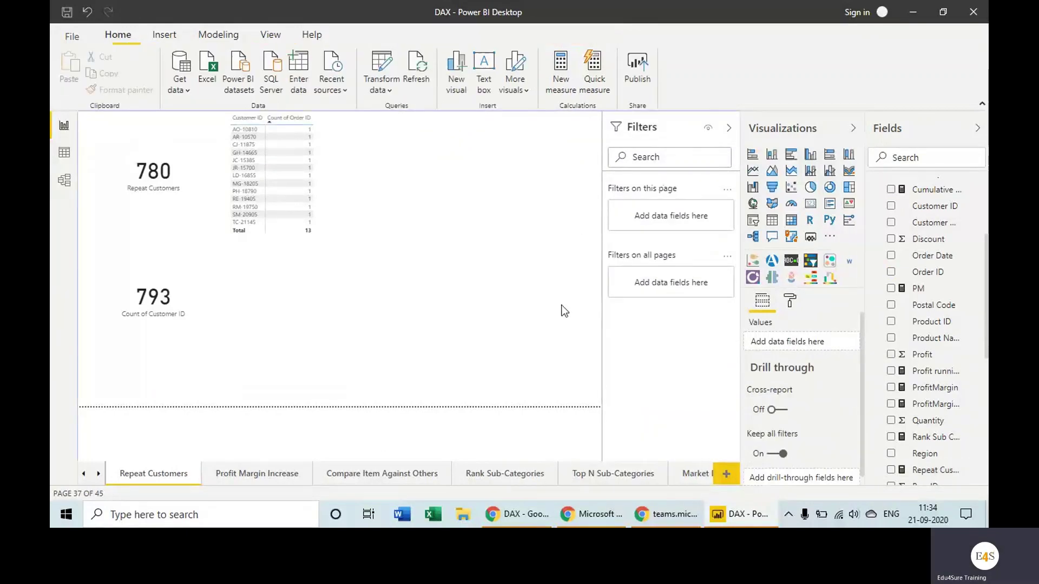
click(454, 252)
click(790, 300)
scroll(828, 399, down, 2)
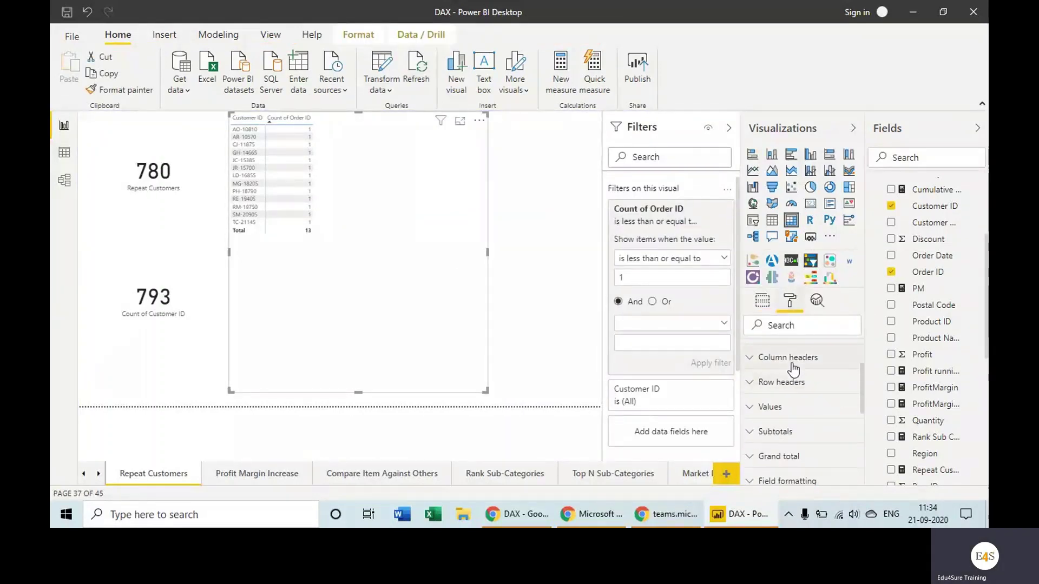
scroll(790, 364, up, 2)
click(789, 401)
scroll(819, 431, down, 5)
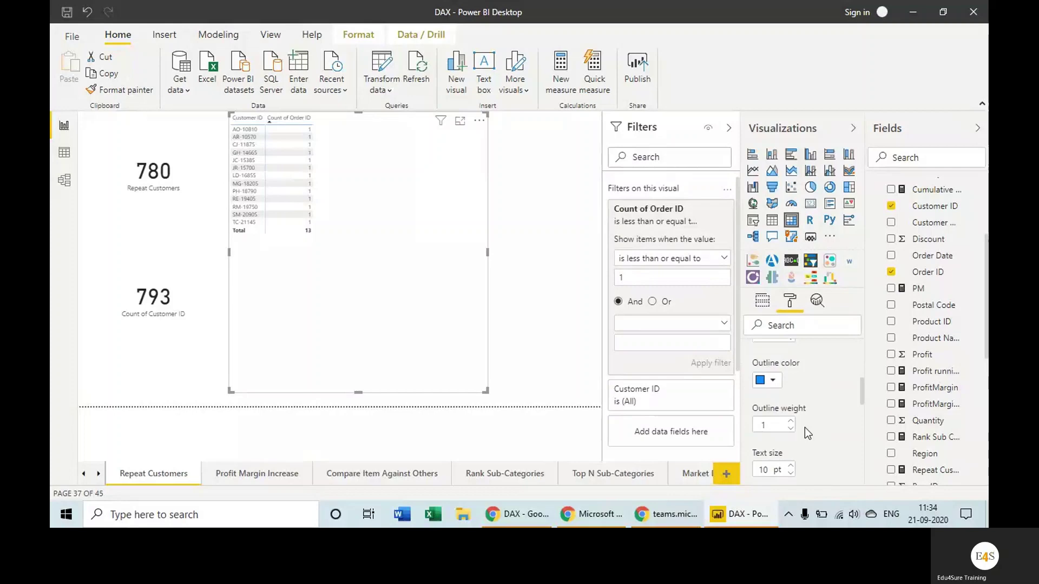
click(791, 466)
click(790, 465)
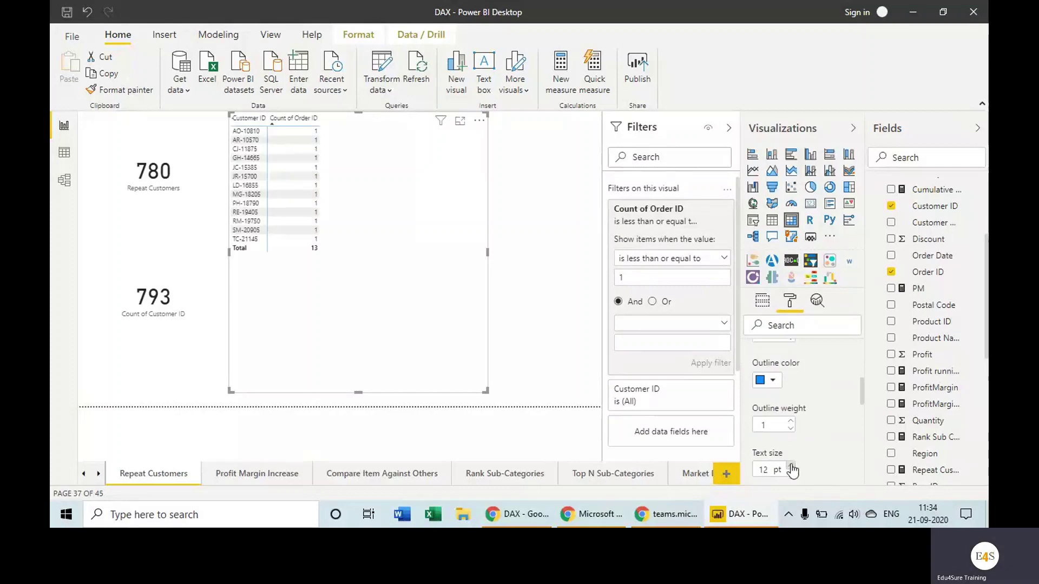
click(790, 466)
click(790, 466)
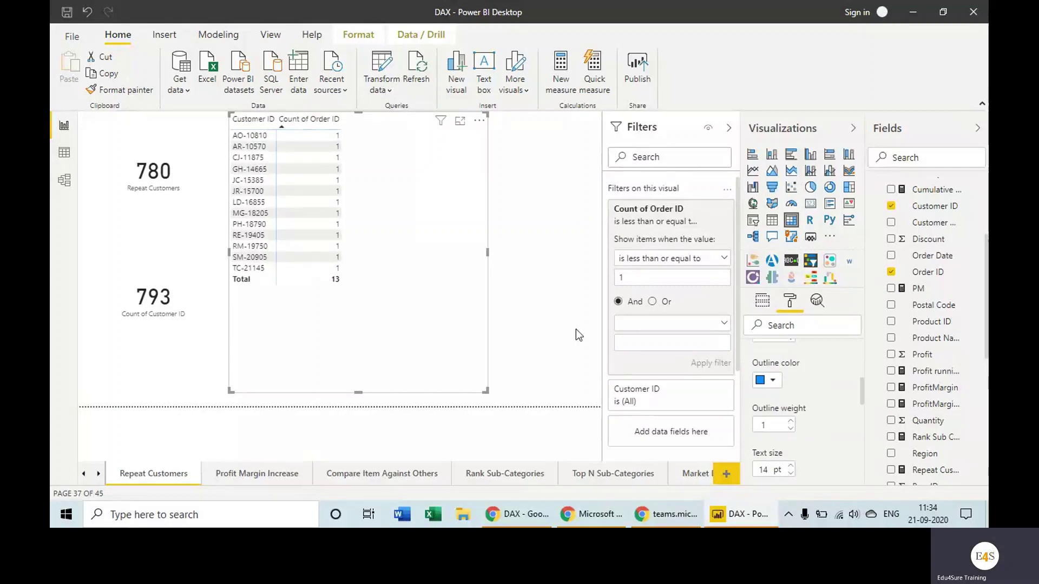
click(574, 328)
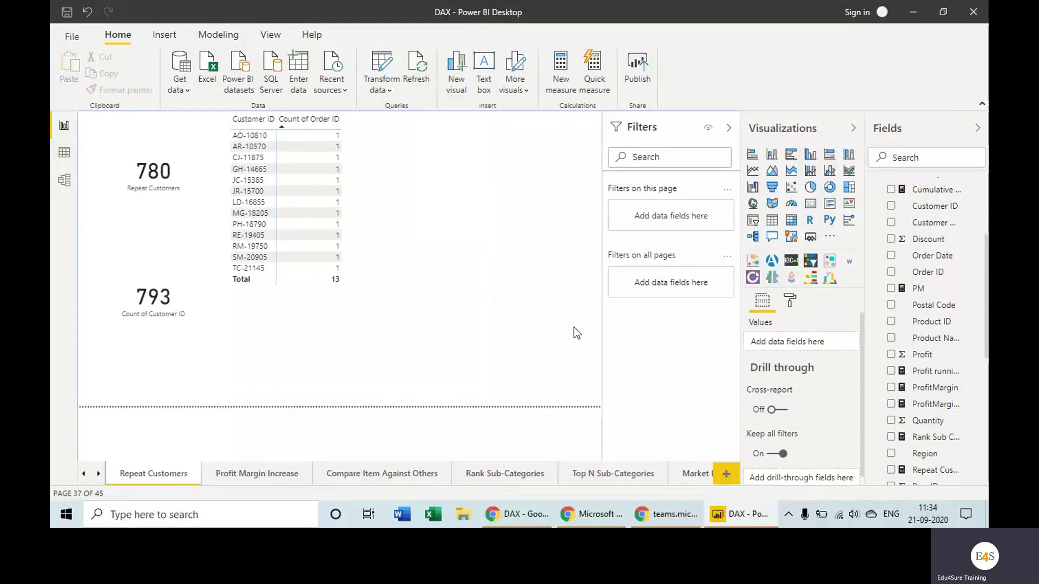